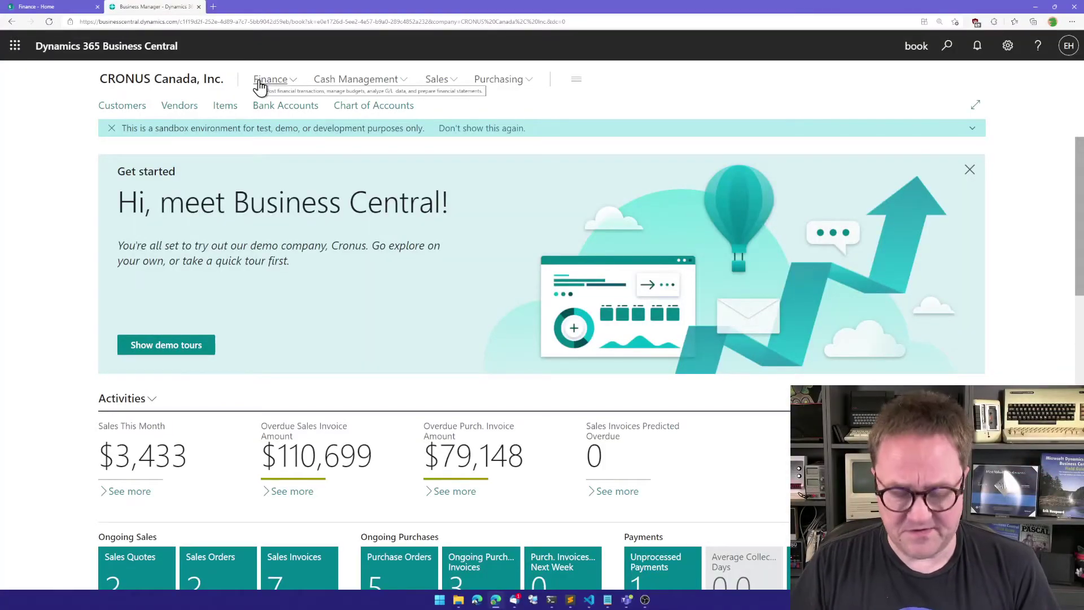
Step: Open SharePoint Setup and review its print folder 'Print' and Letter paper size
key(alt+q)
text(sha)
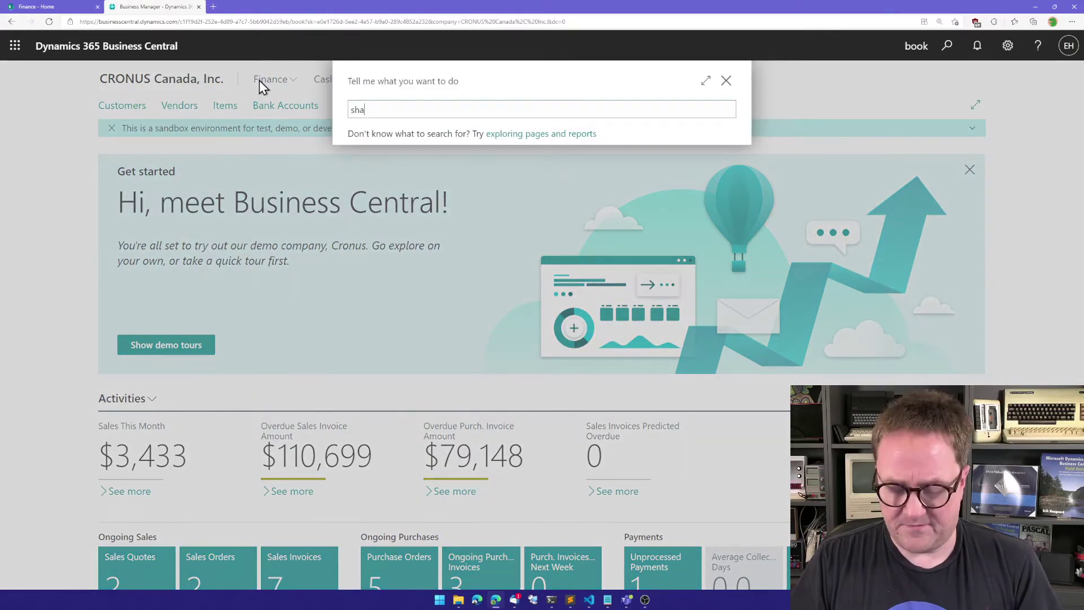
text(repoint setup)
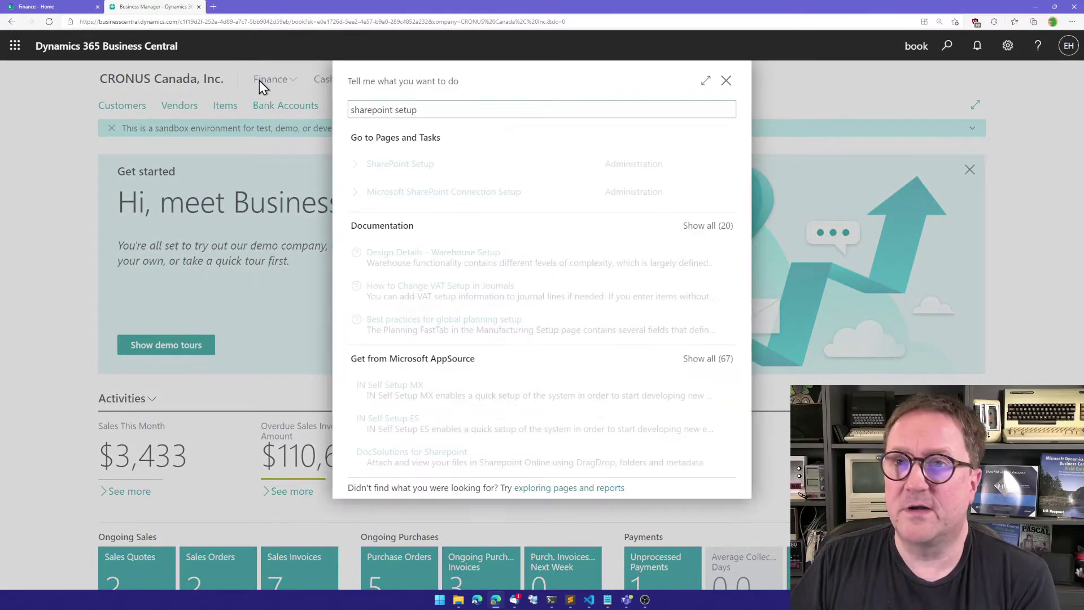
click(393, 163)
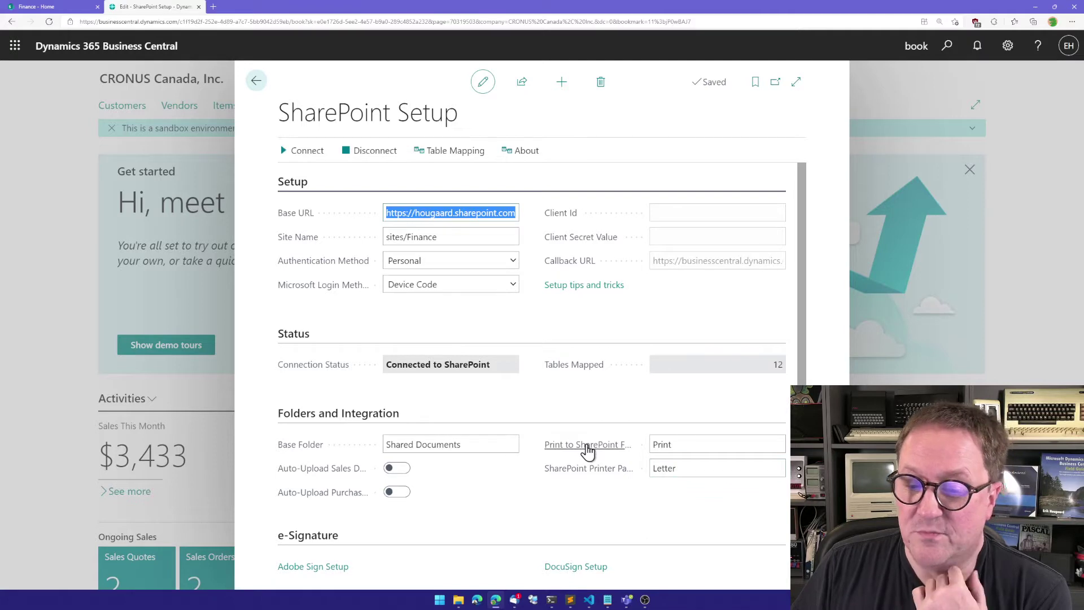
mouse_move(587, 450)
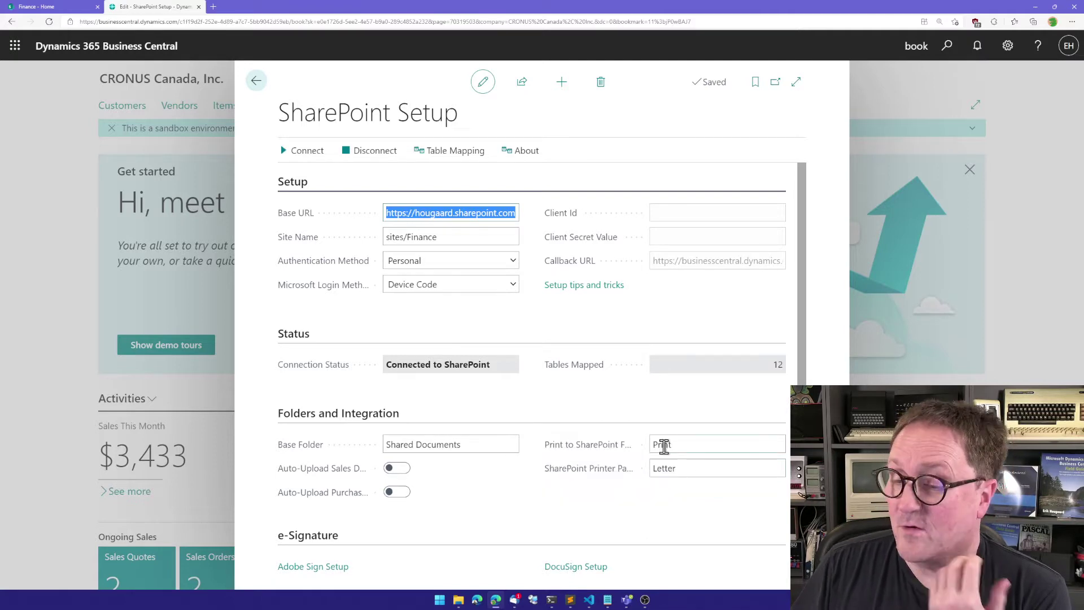
mouse_move(584, 477)
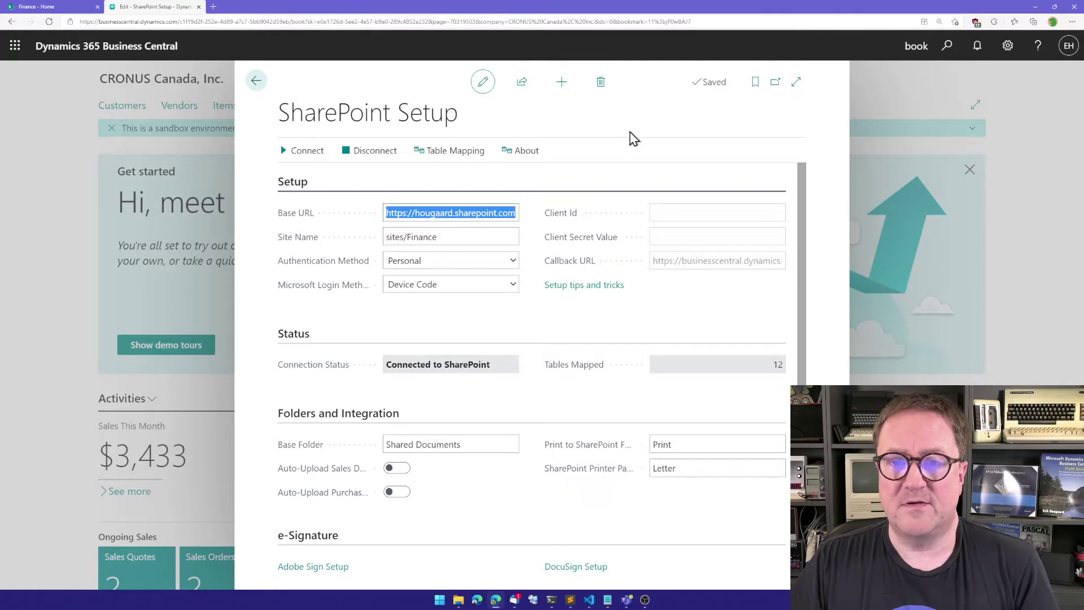
Step: Open Printer Management and view the SharePoint printer's configuration
key(alt+q)
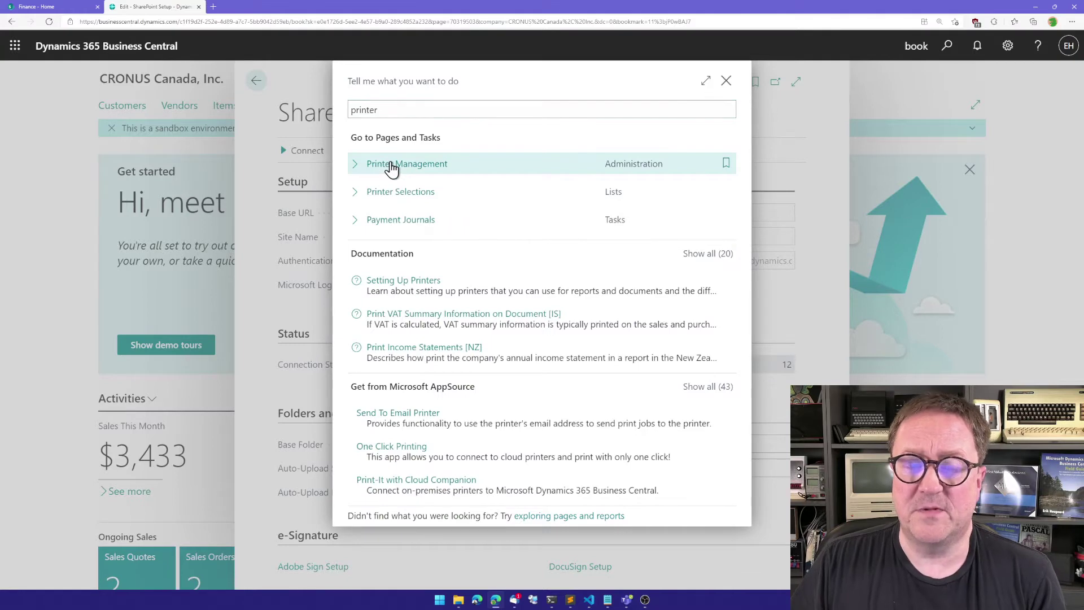
click(391, 165)
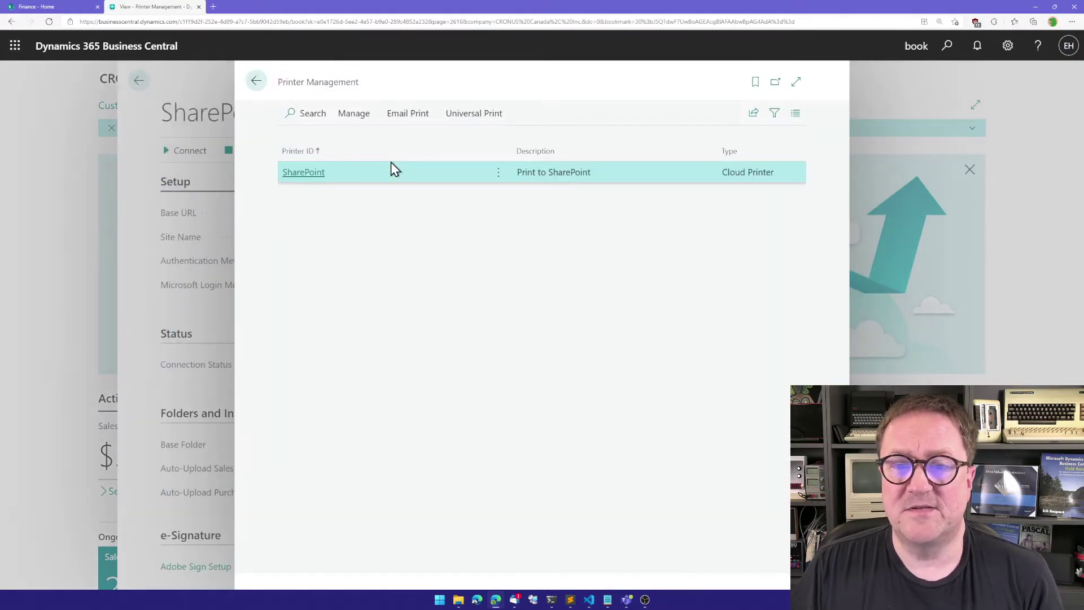
click(315, 174)
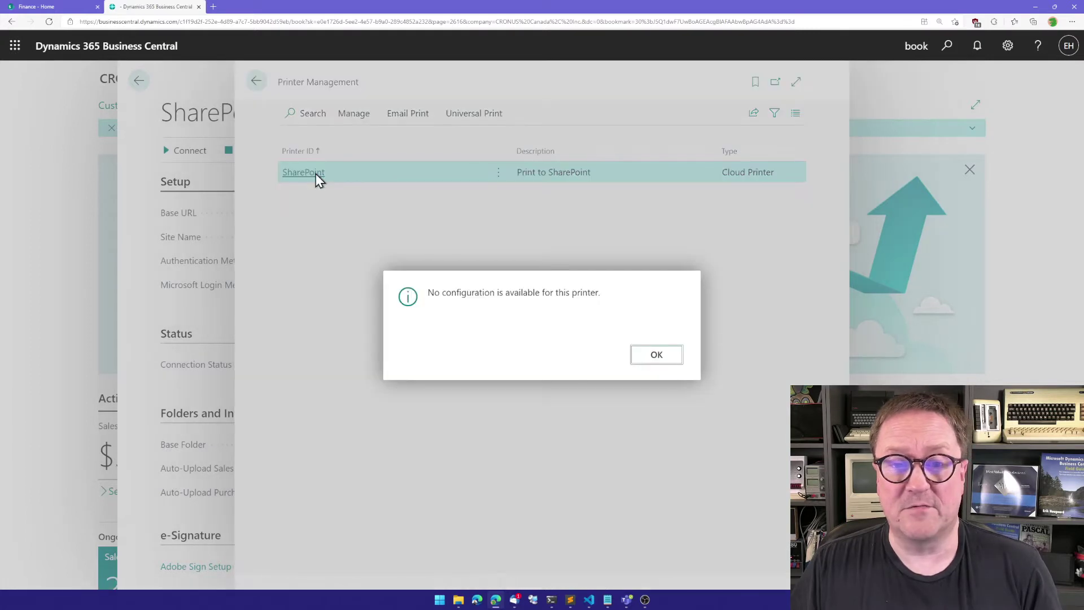
click(656, 355)
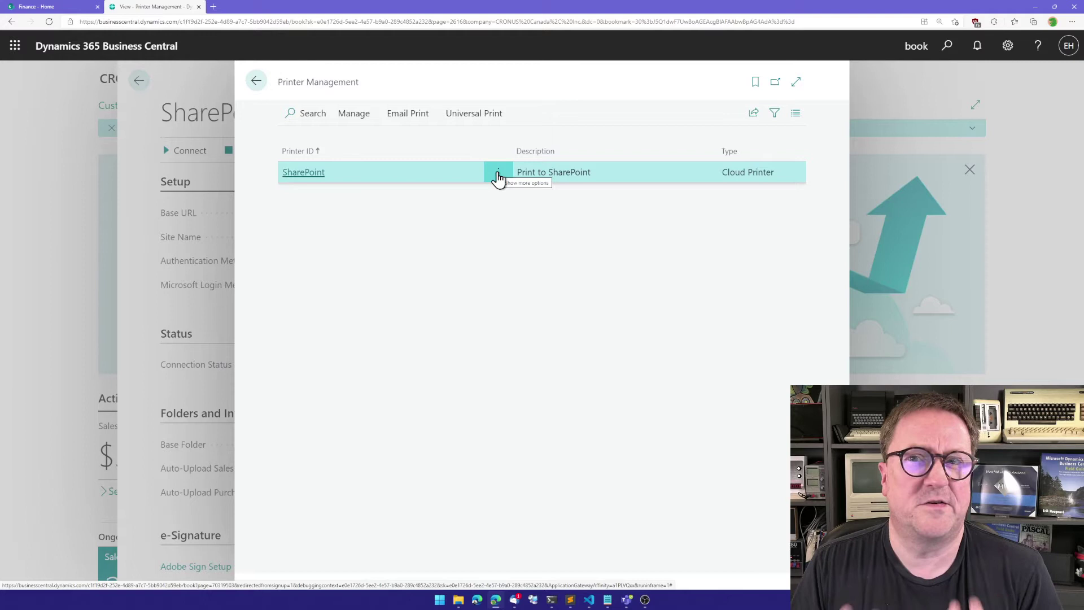
Step: Try editing the SharePoint printer's settings, then close back to the home page
click(348, 114)
click(431, 139)
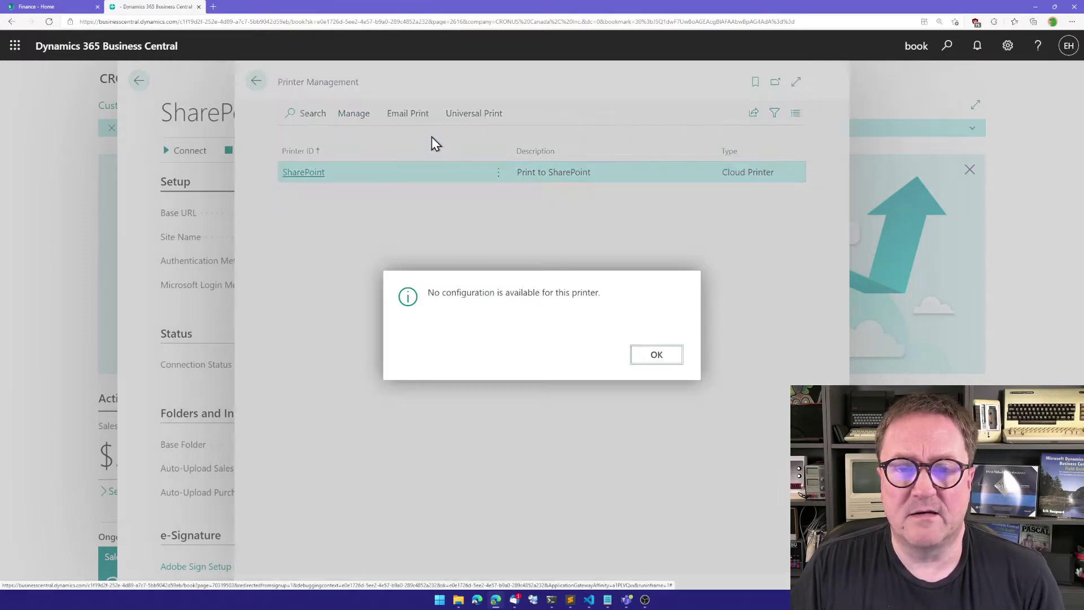
click(656, 354)
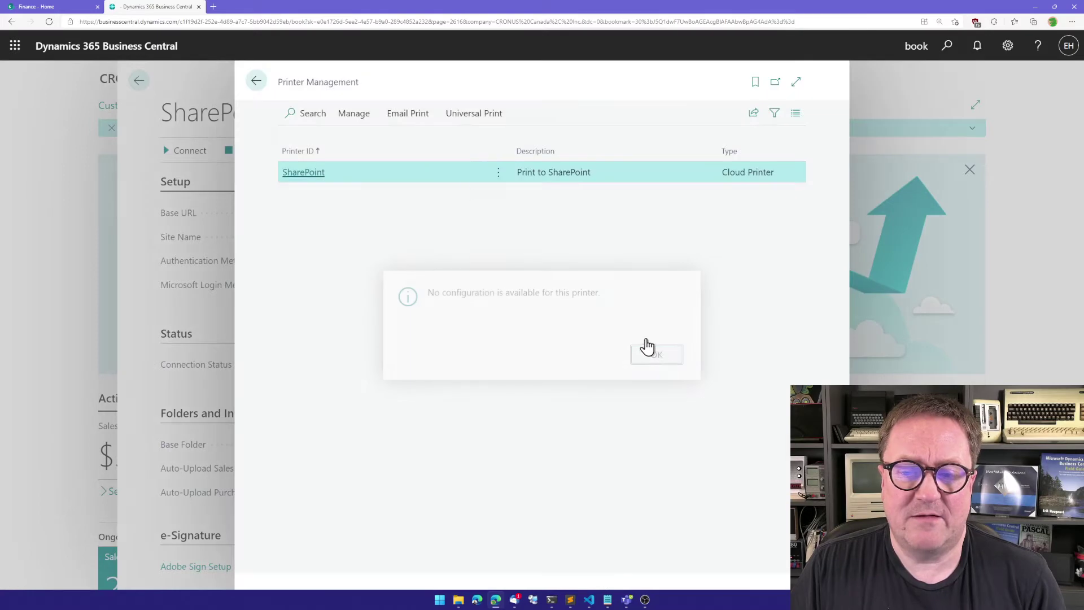
click(354, 115)
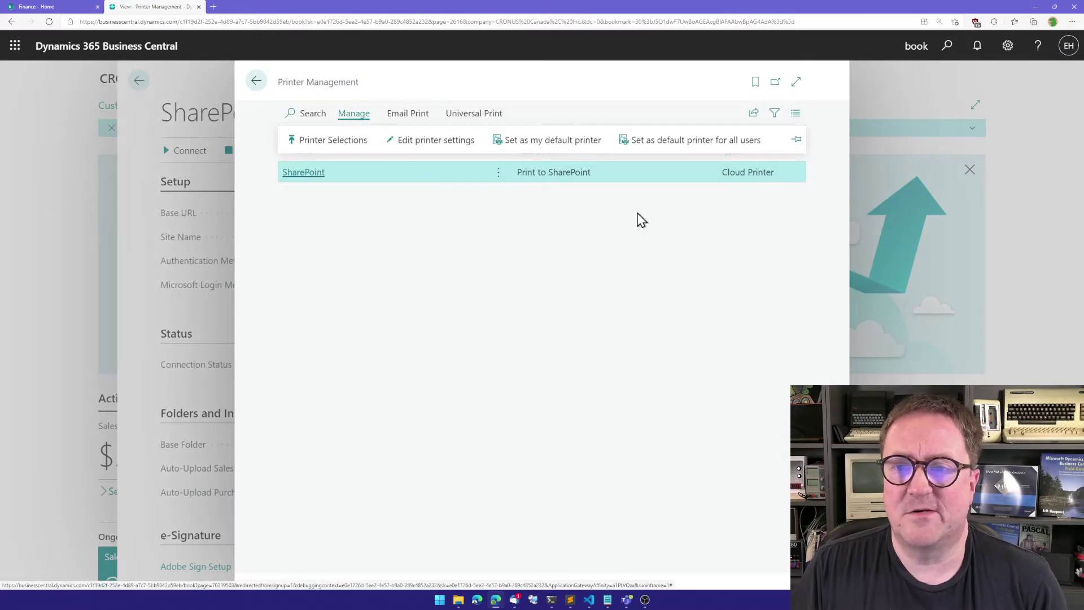
key(Escape)
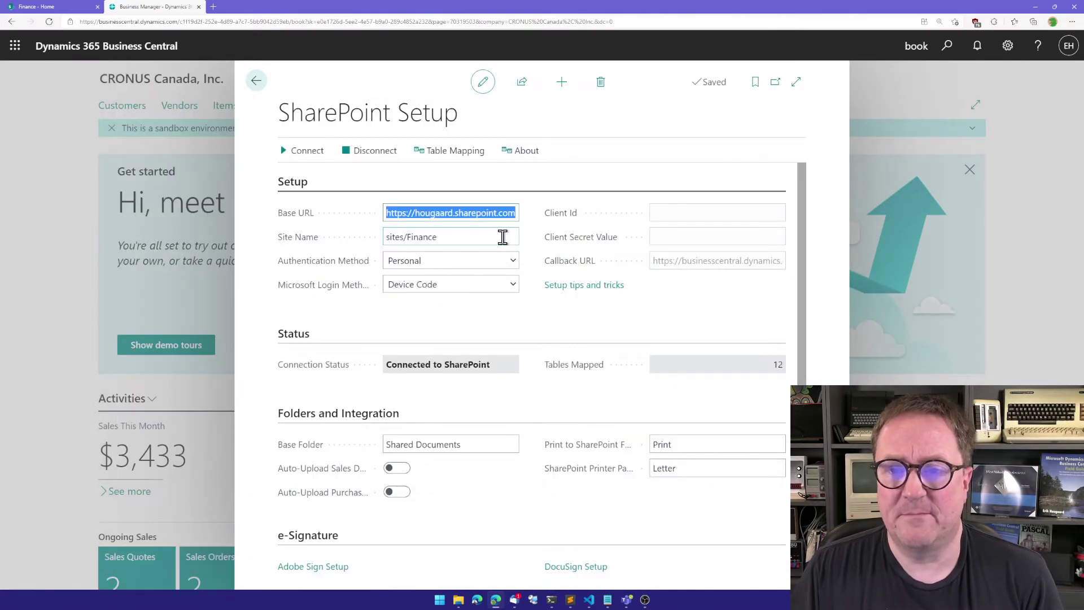
key(Escape)
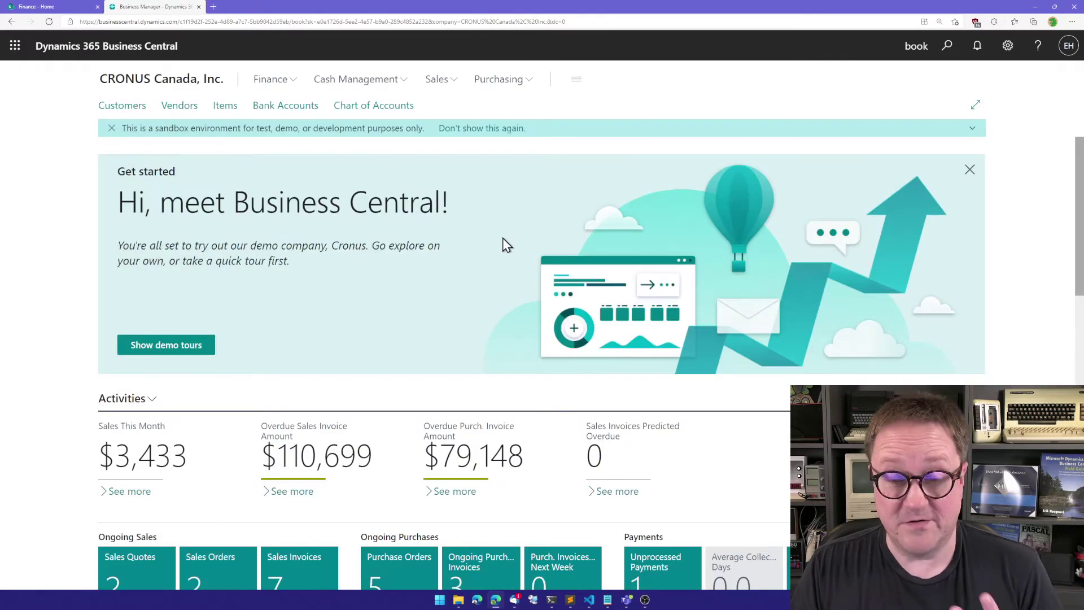
Step: Print the Customer - Top 10 List report with Printer set to SharePoint
key(alt+q)
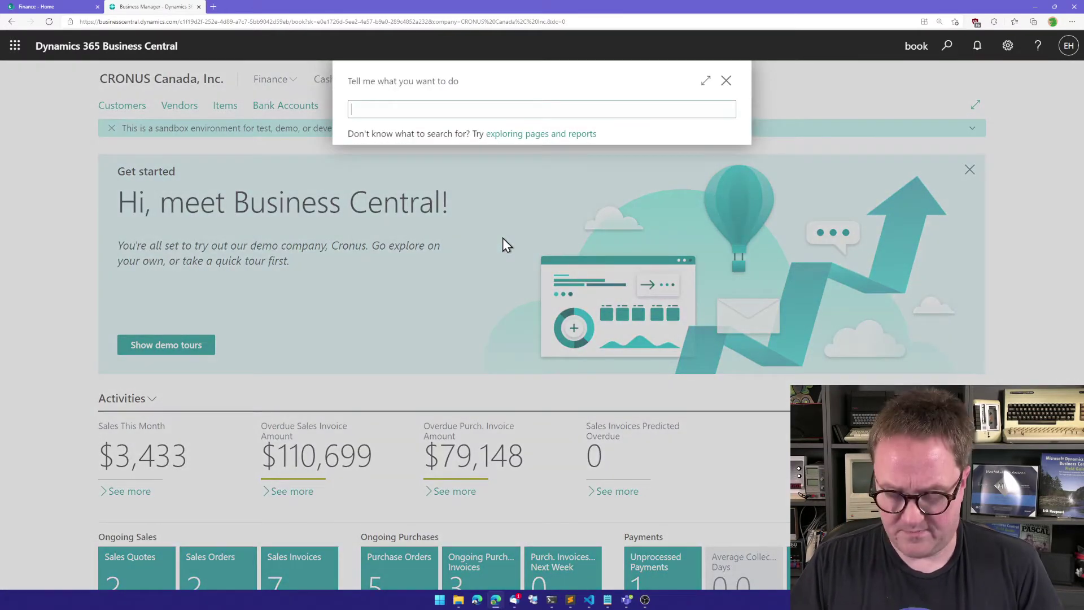
text(customer top)
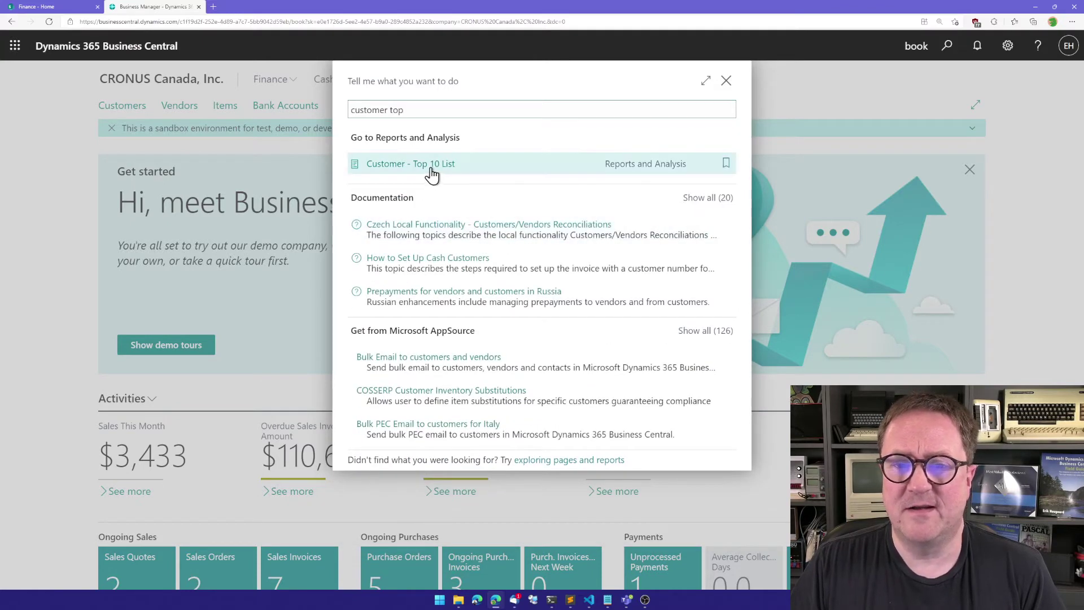
click(432, 169)
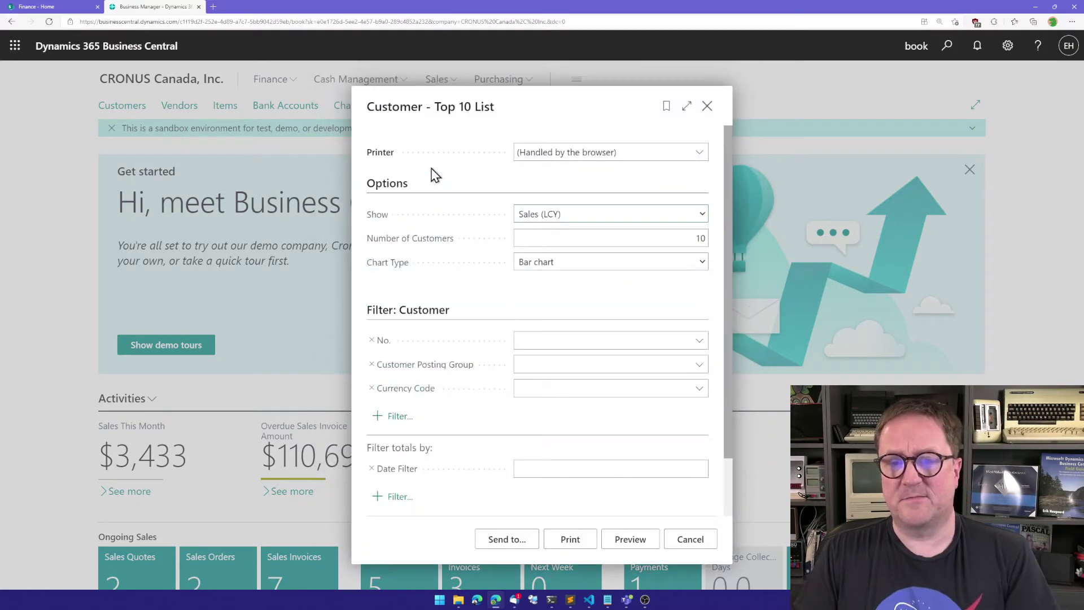
click(700, 152)
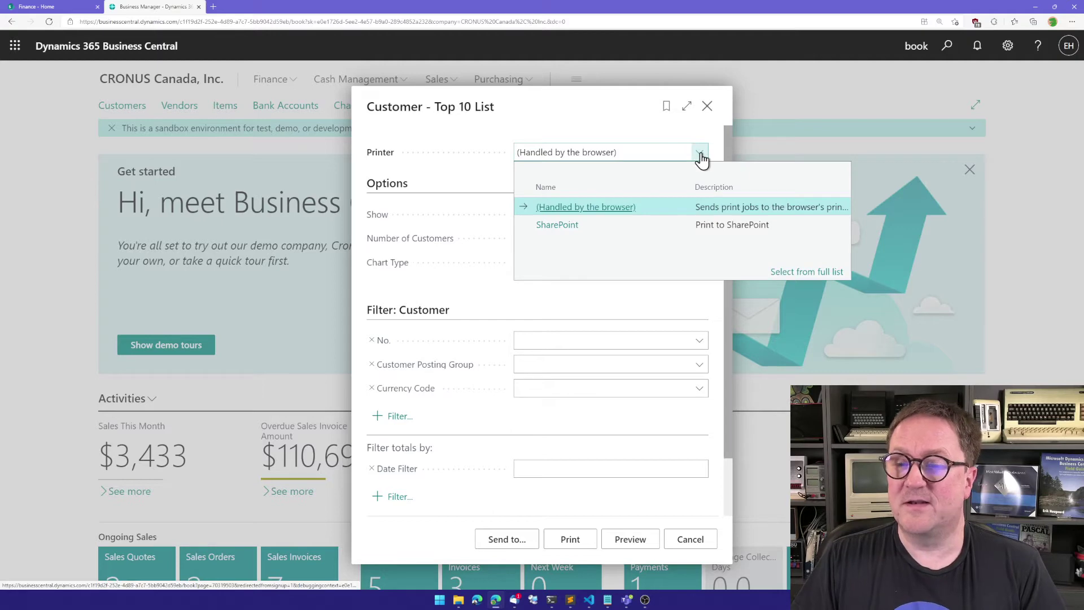
click(604, 223)
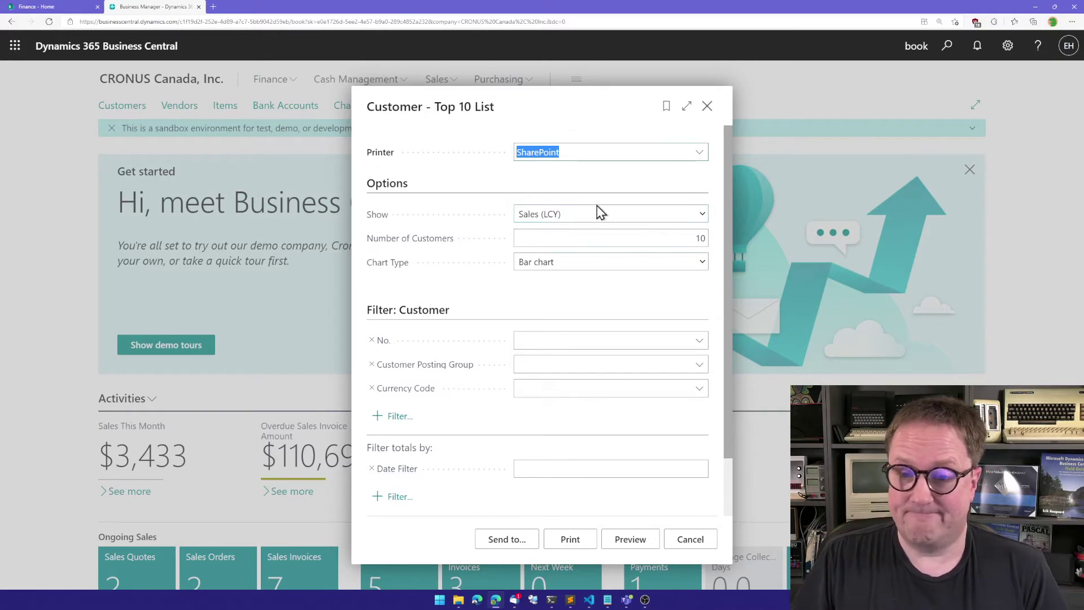
click(569, 541)
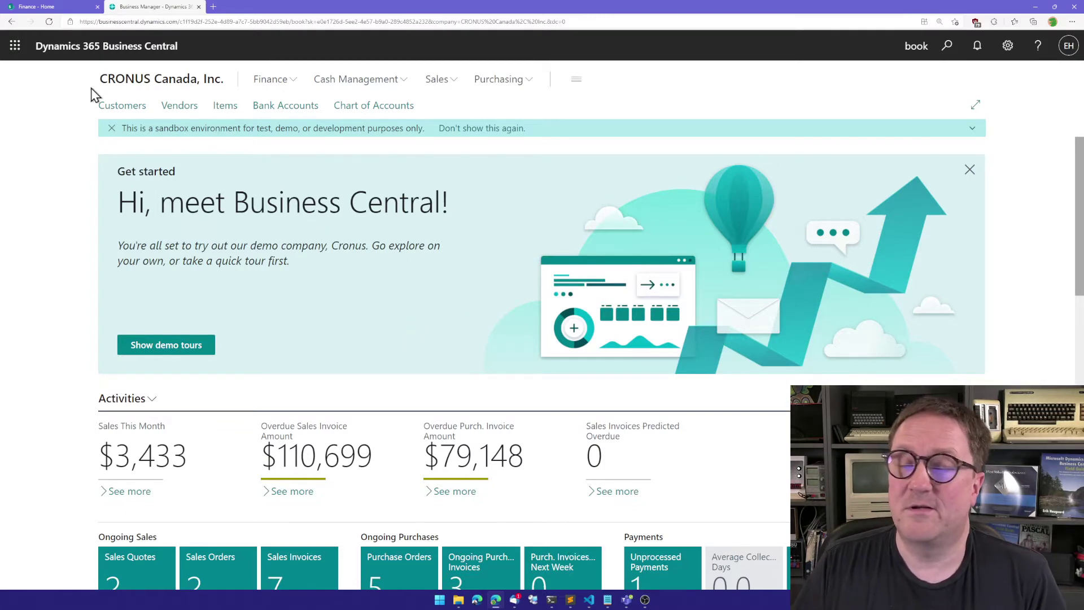
Step: Browse the Finance library to Print > ERIK, widen the Name column, and open the Customer - Top 10 List PDF
click(56, 8)
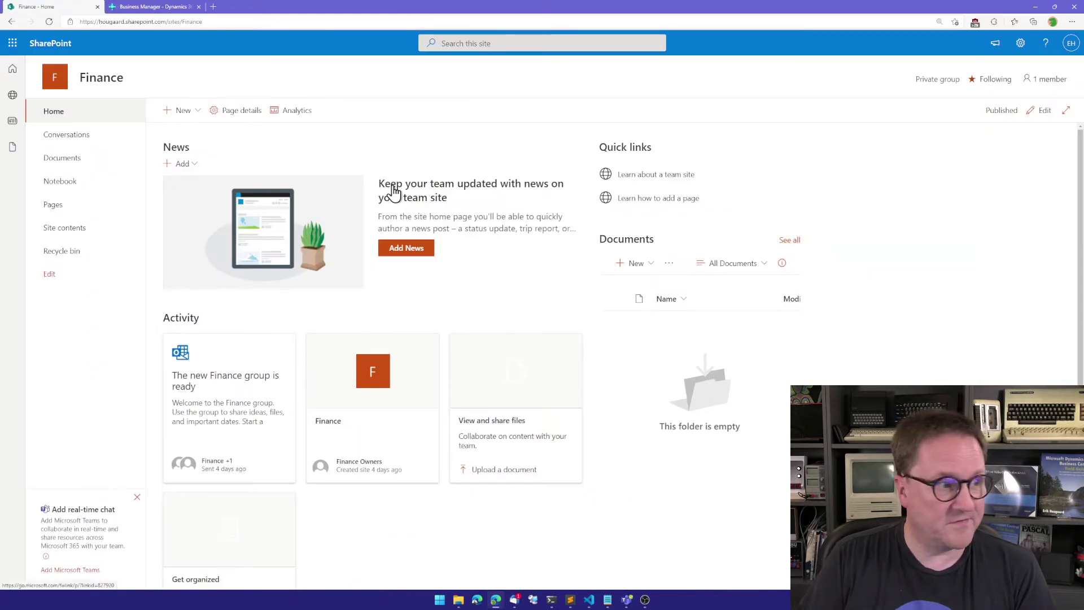
key(ctrl+plus)
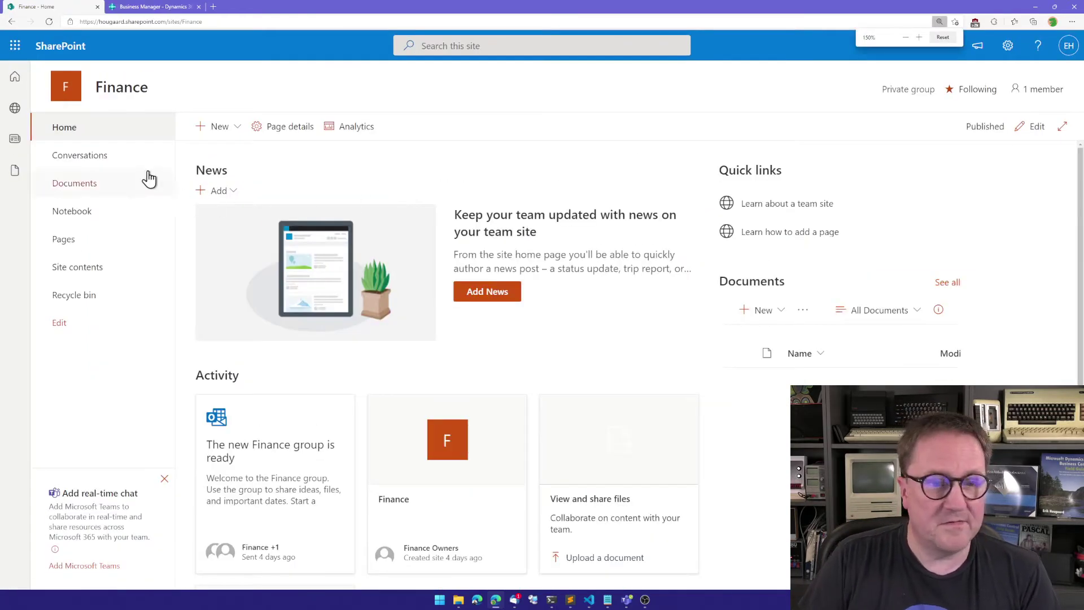
click(86, 190)
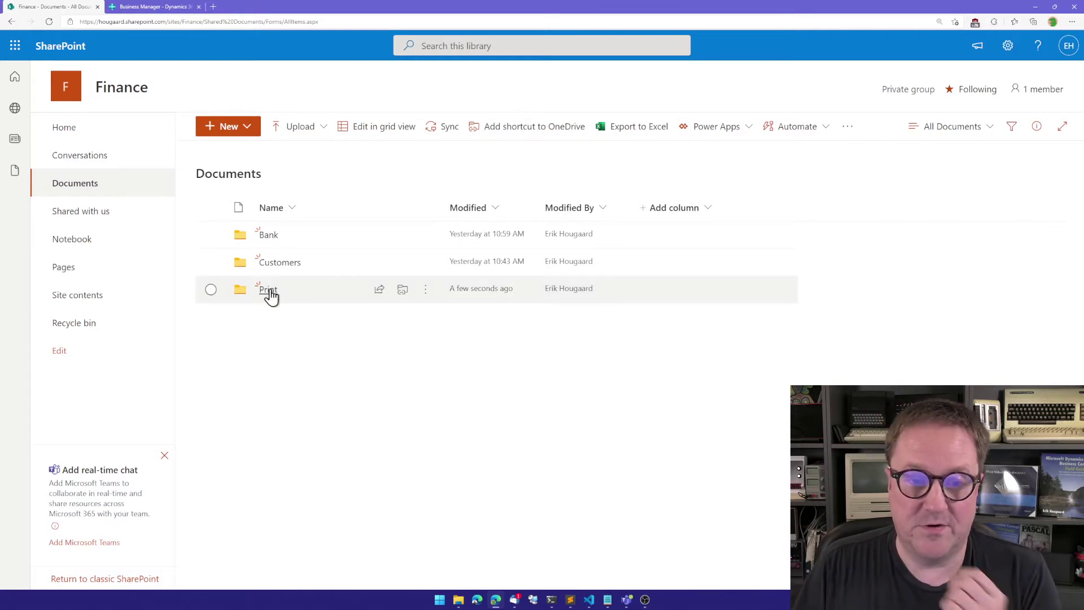
click(269, 289)
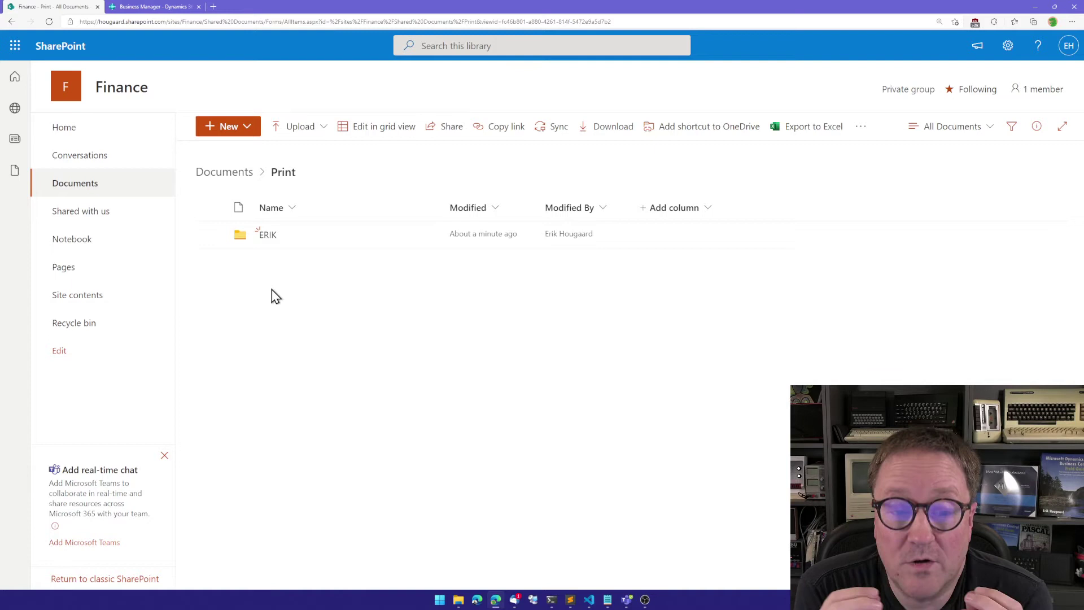
click(269, 241)
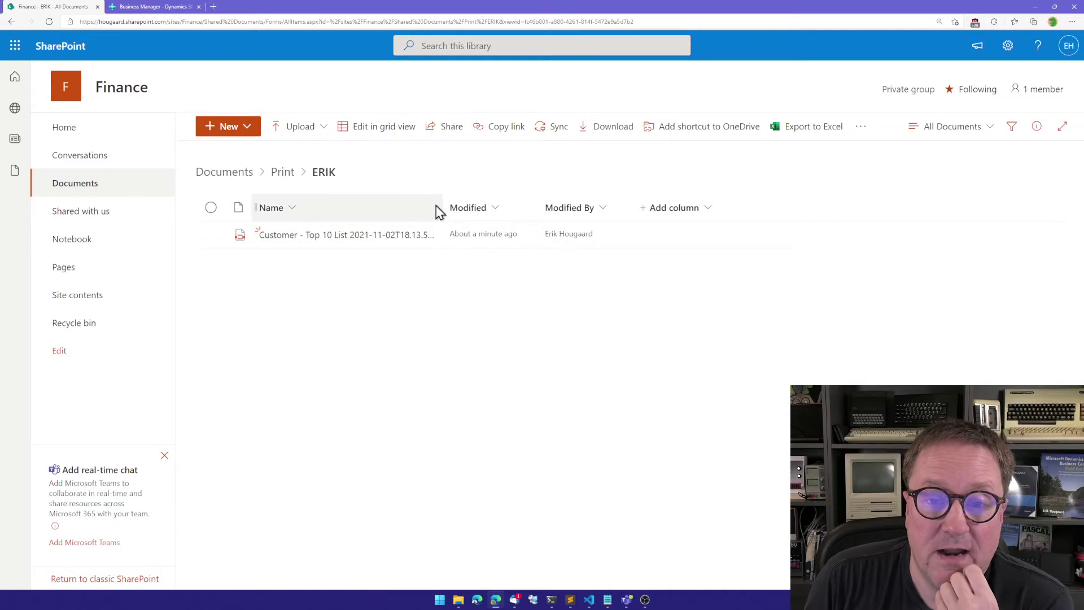
drag(442, 207, 512, 206)
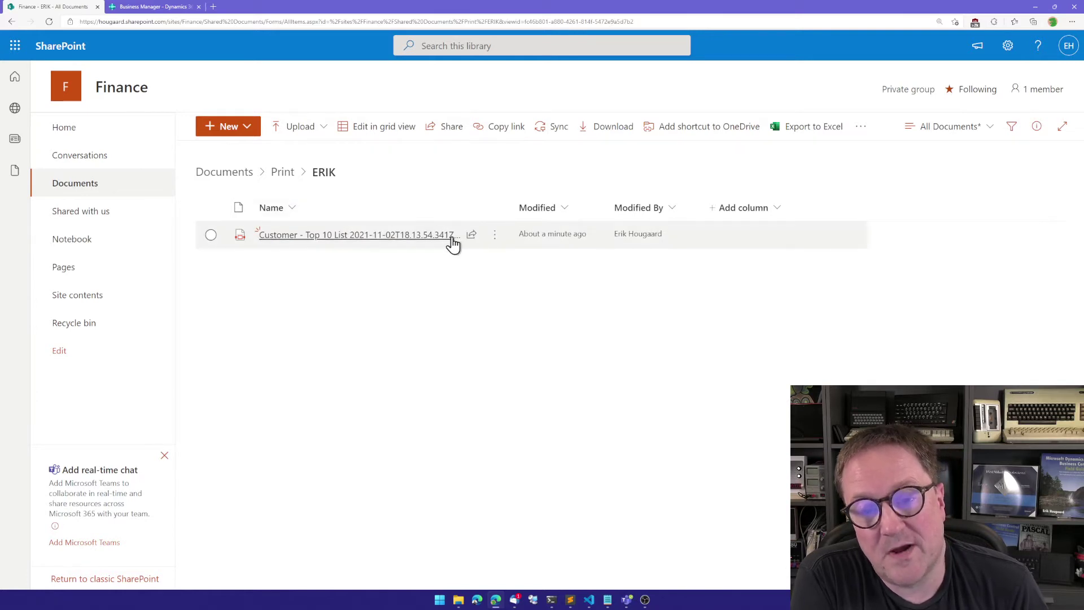
click(347, 240)
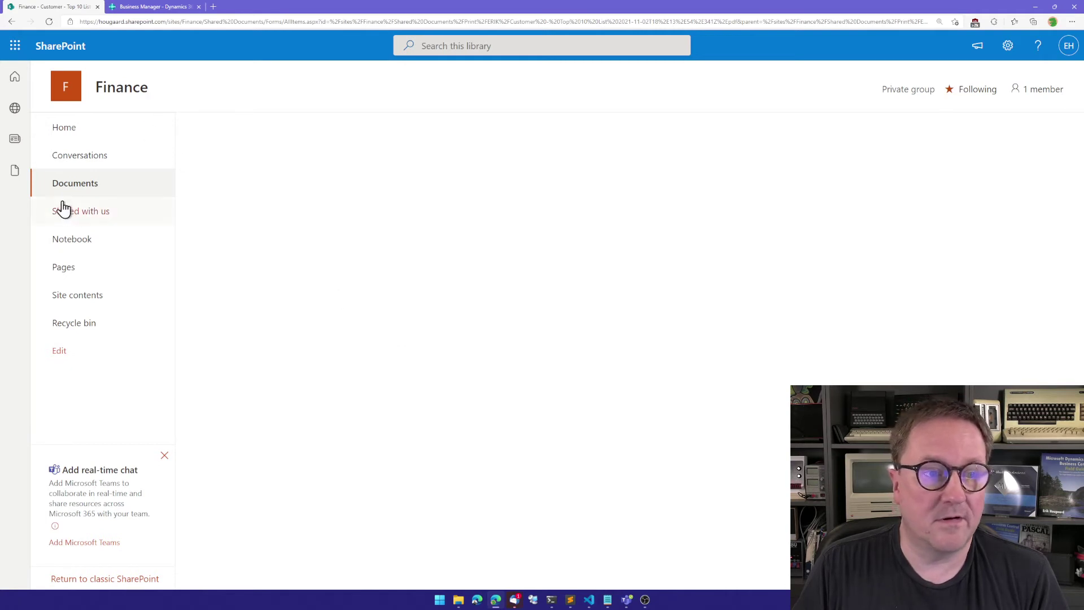
Step: Return to the Documents library, hide the Teams chat banner, and reload the page
click(11, 22)
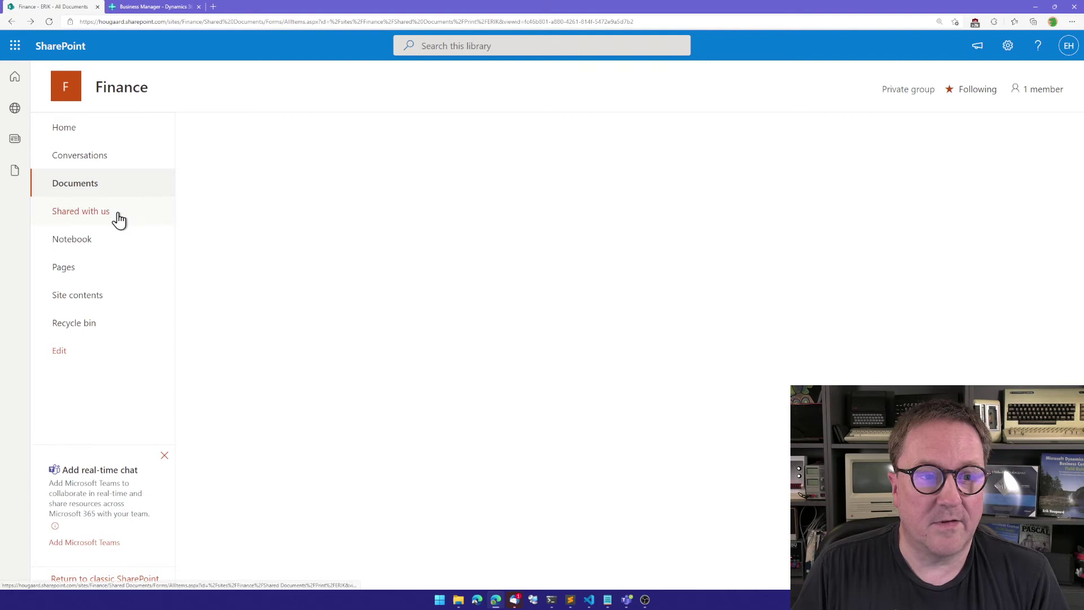
click(78, 184)
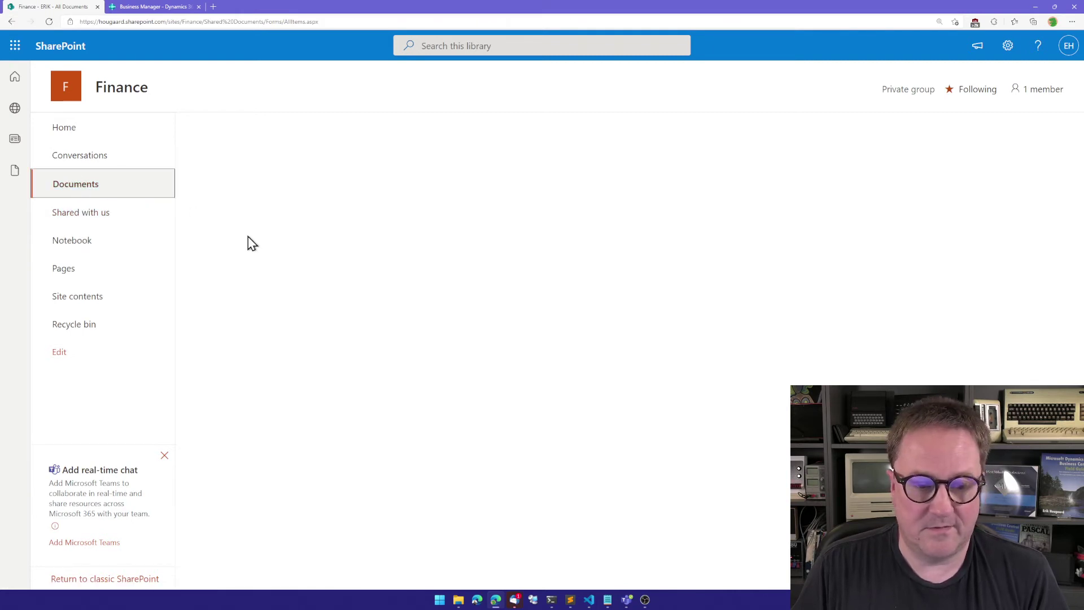
click(164, 455)
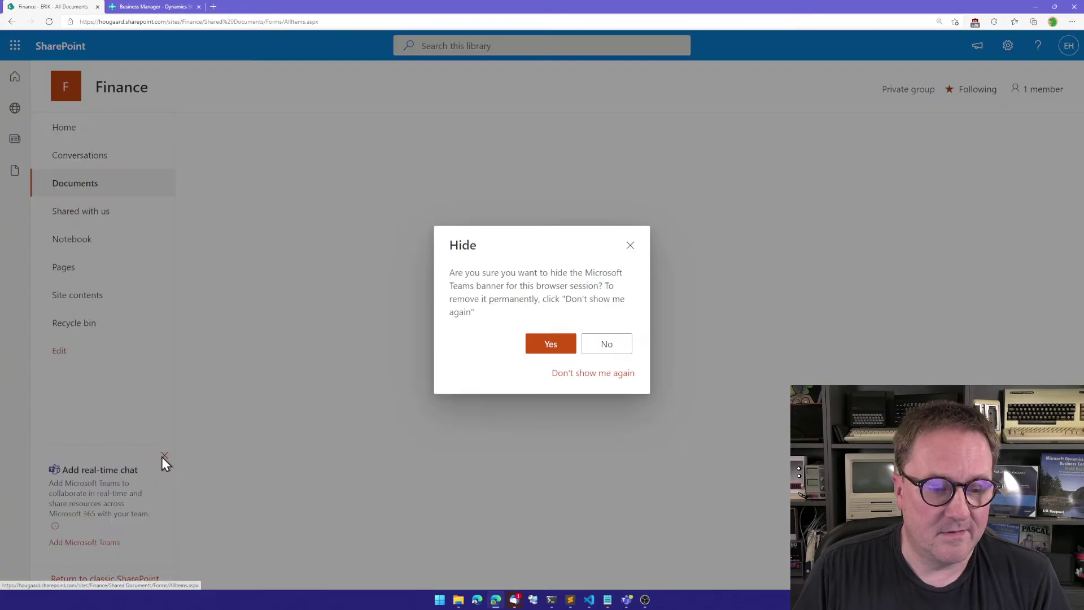
click(547, 345)
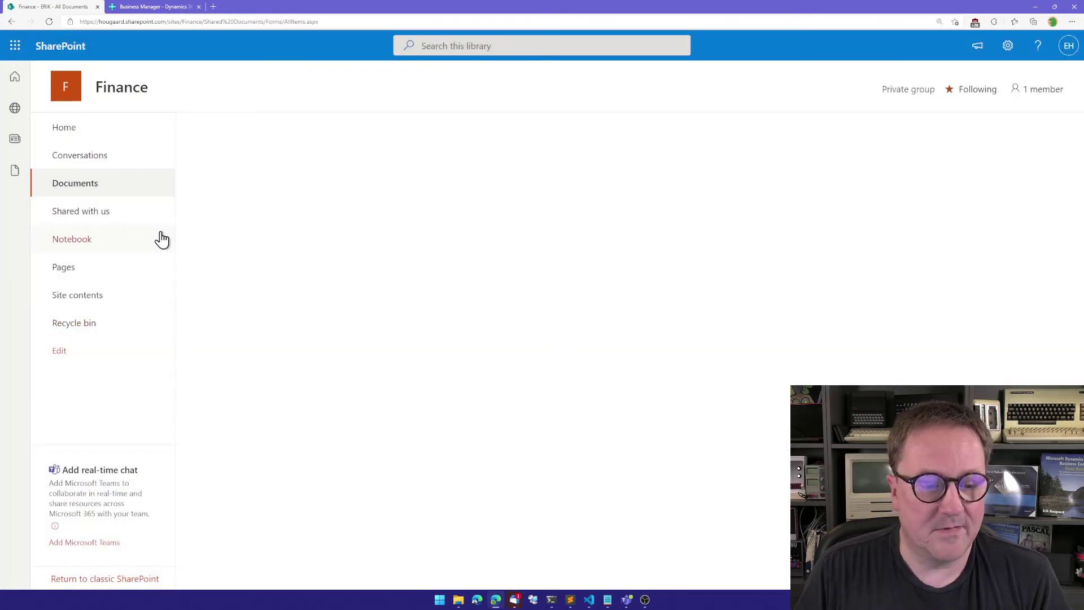
click(329, 18)
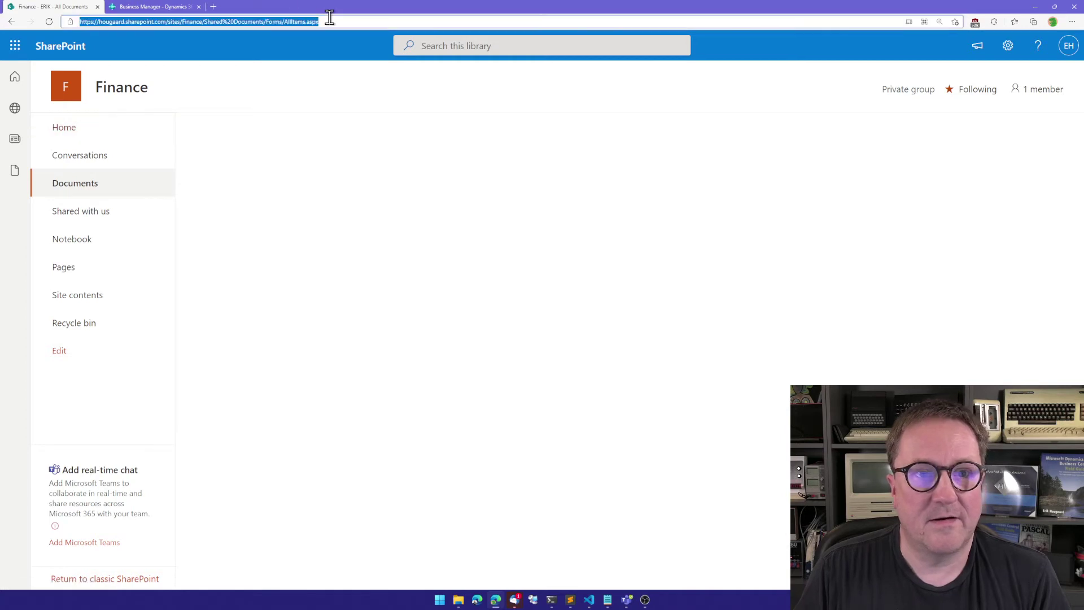
key(Return)
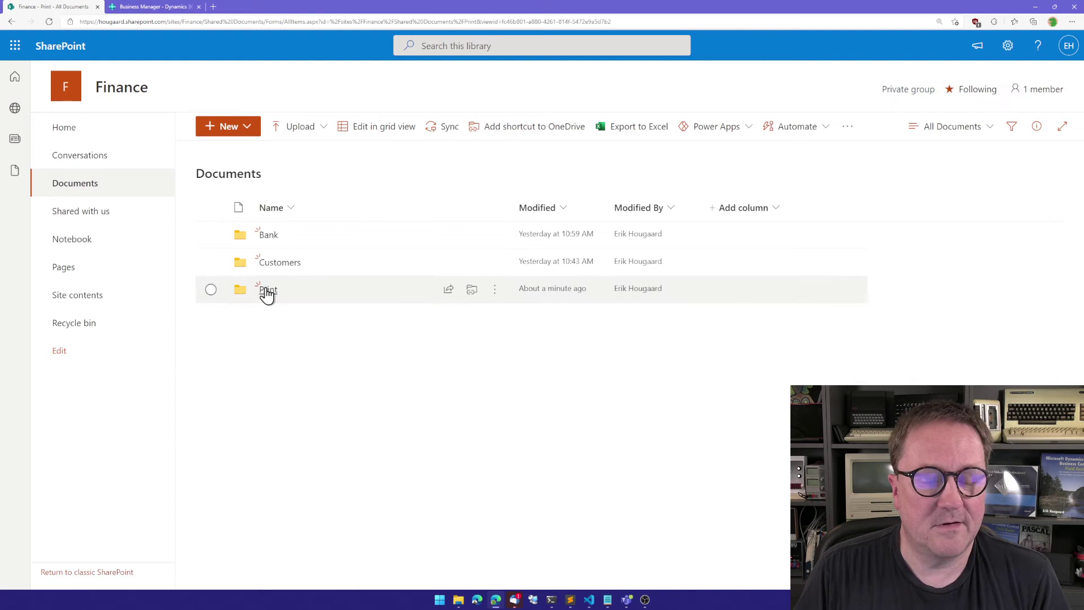
Step: Open Print > ERIK and view the Customer - Top 10 List PDF
click(267, 290)
click(268, 242)
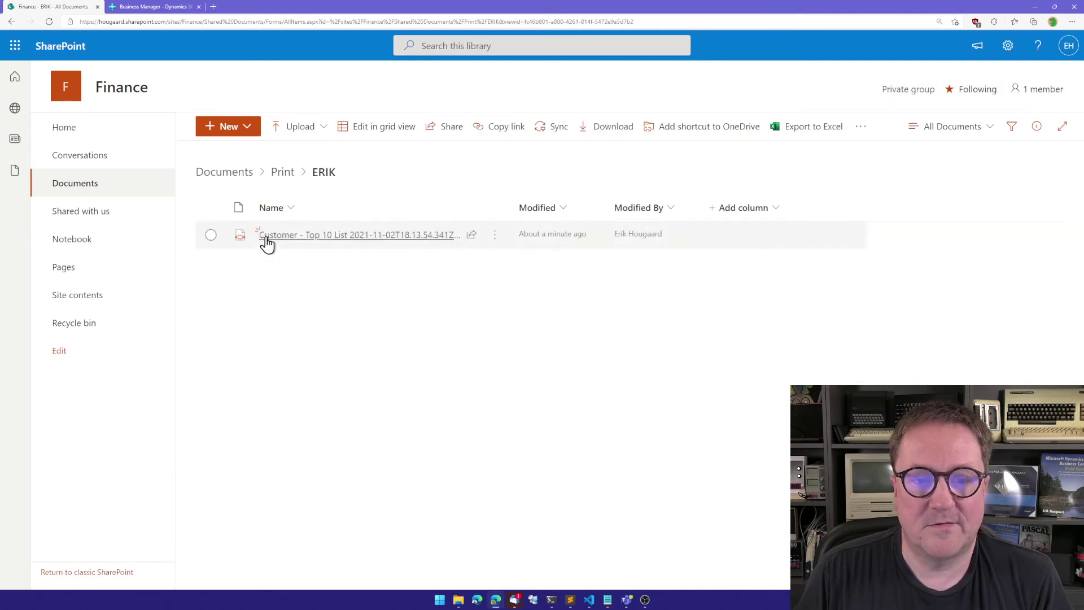
click(299, 239)
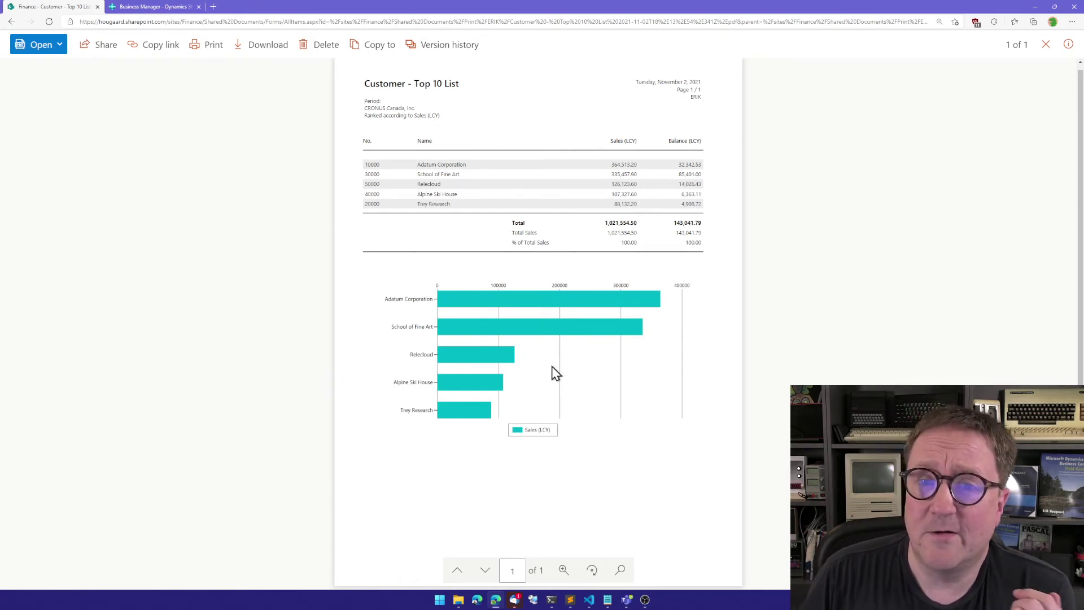
Step: Scroll the PDF preview, then go back to the ERIK folder listing
scroll(547, 282, up, 1)
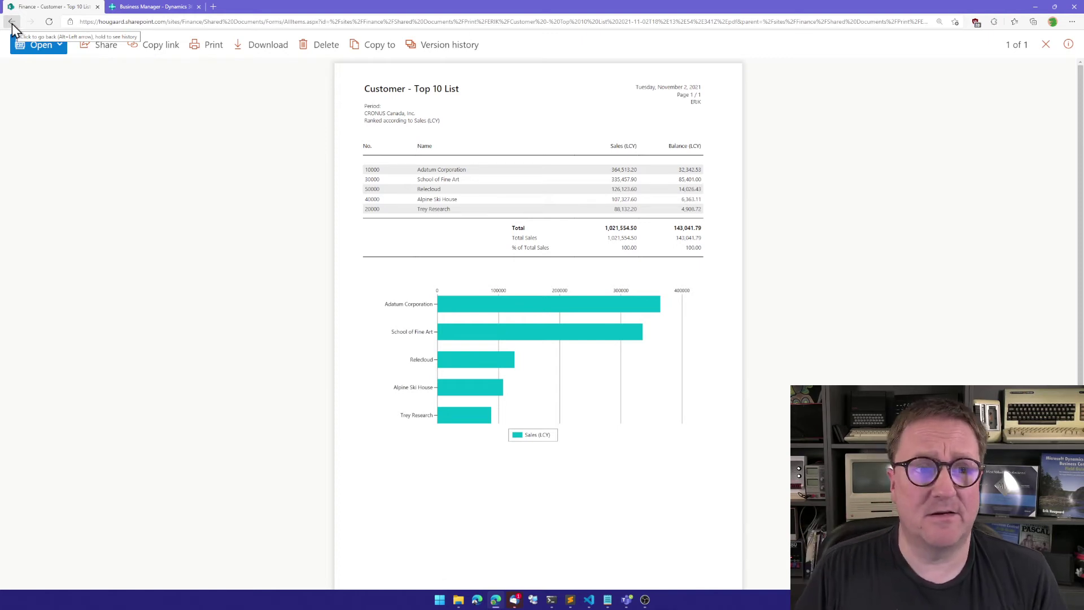
click(12, 25)
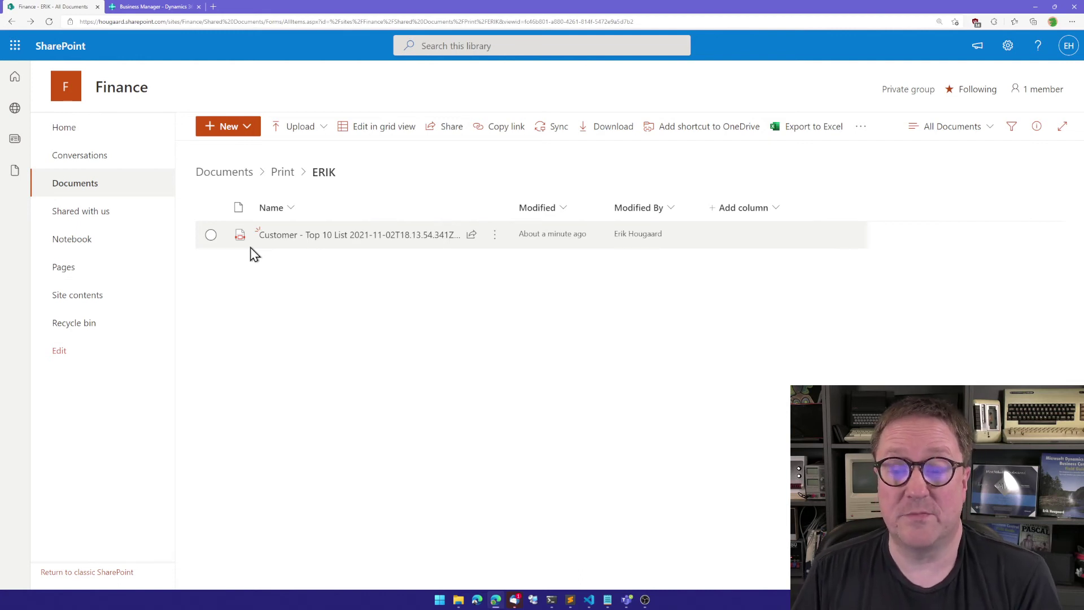
Step: In Business Central, open Printer Selections and add a new entry
click(152, 8)
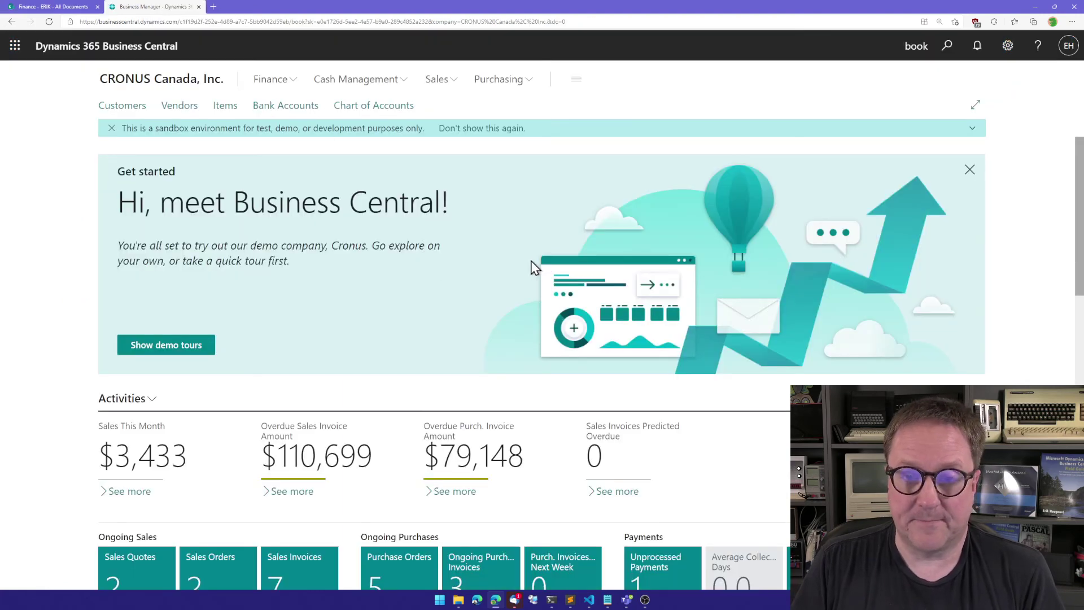
key(alt+q)
text(pri)
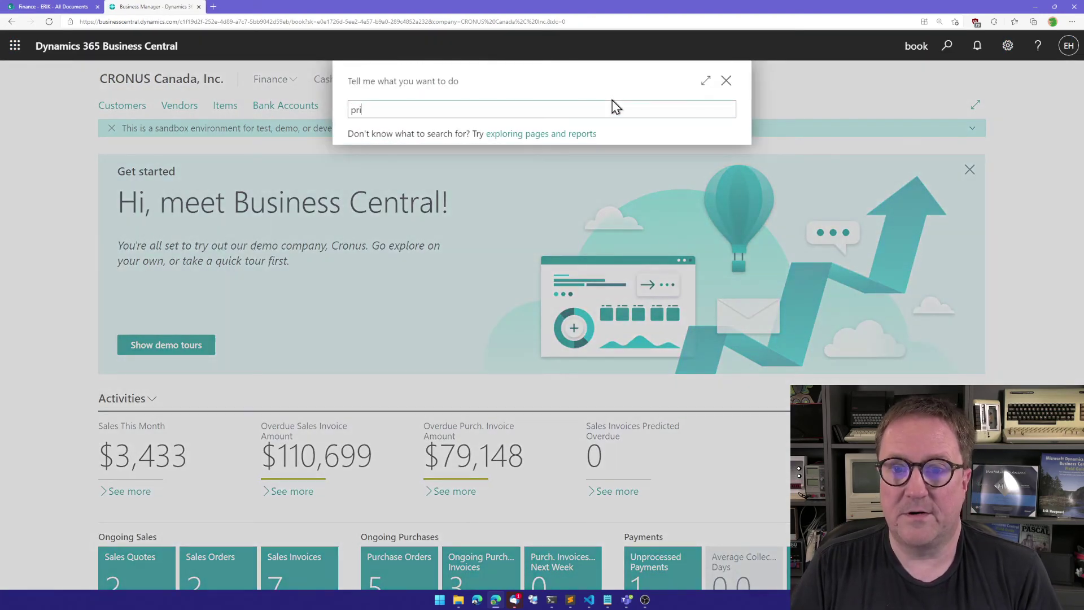
text(nter)
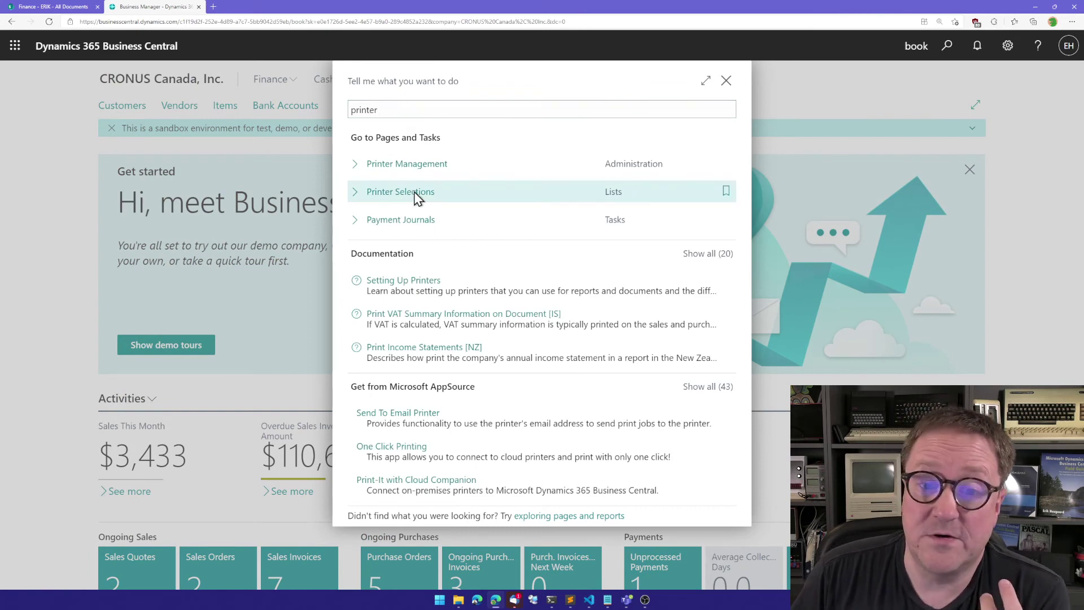
click(415, 196)
click(360, 114)
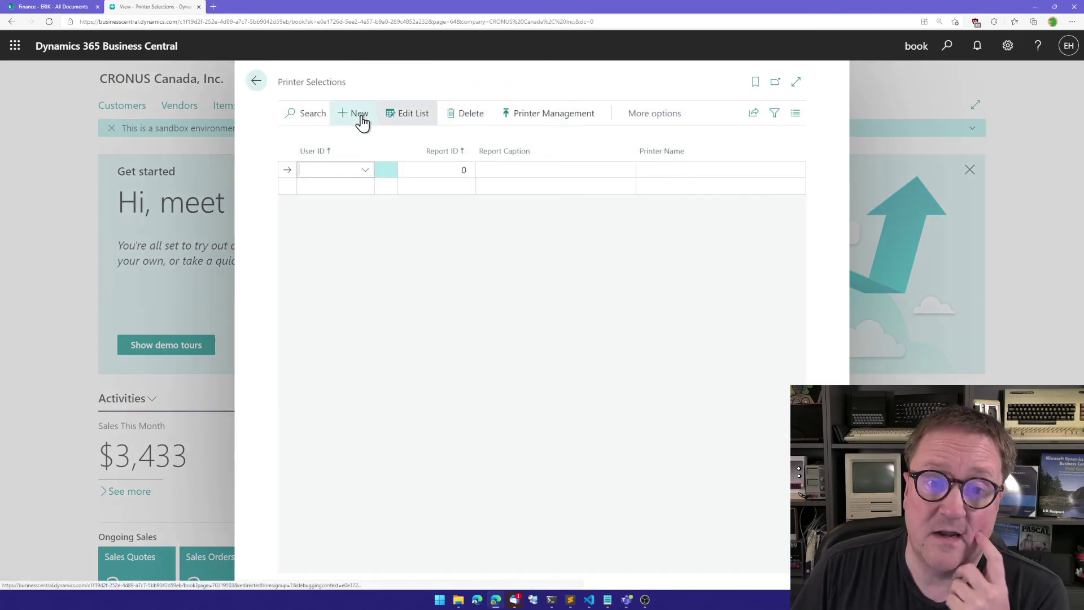
Step: Set the entry's User ID to ERIK and Printer Name to SharePoint, then save and close
click(366, 171)
click(382, 224)
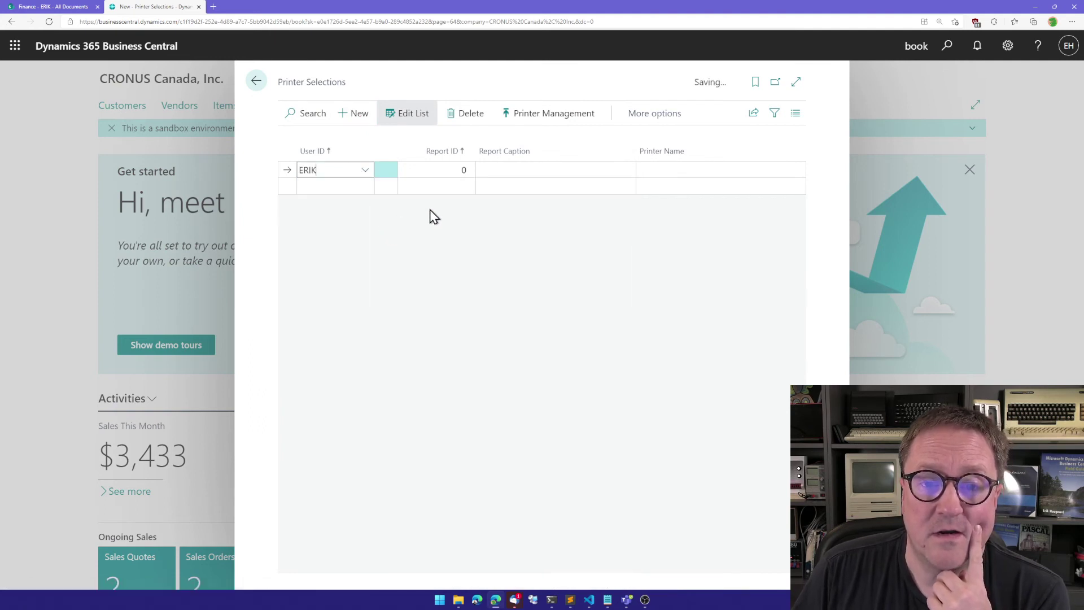
click(668, 170)
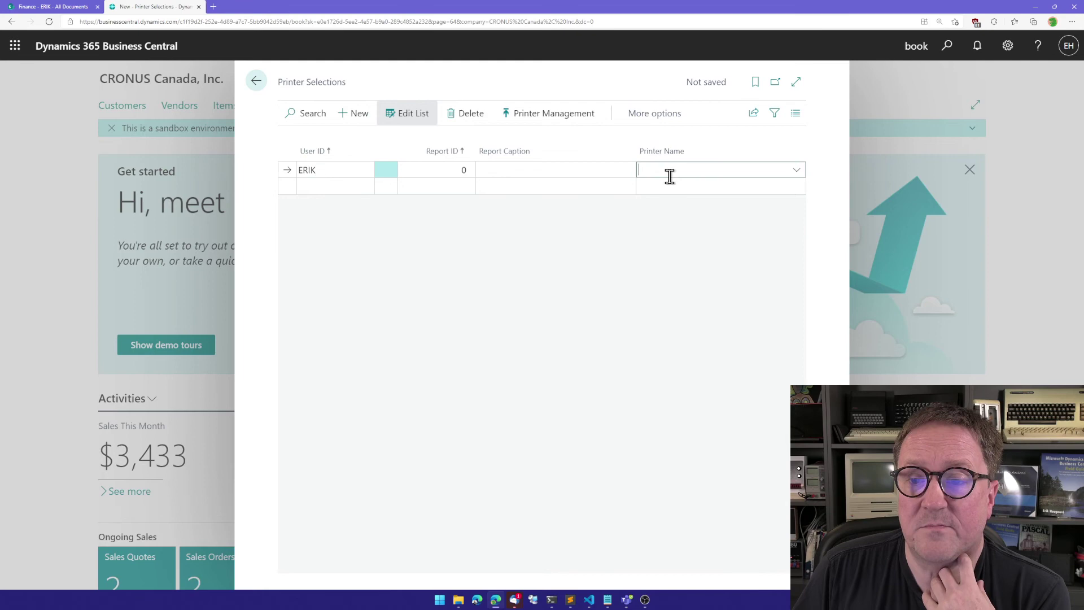
click(796, 170)
click(696, 226)
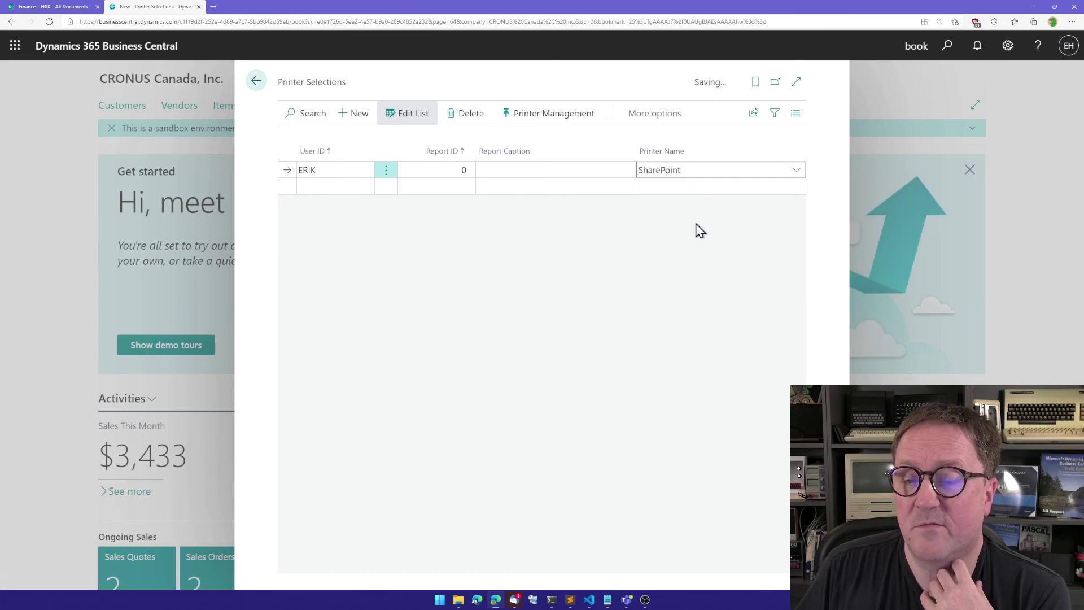
key(Down)
key(Up)
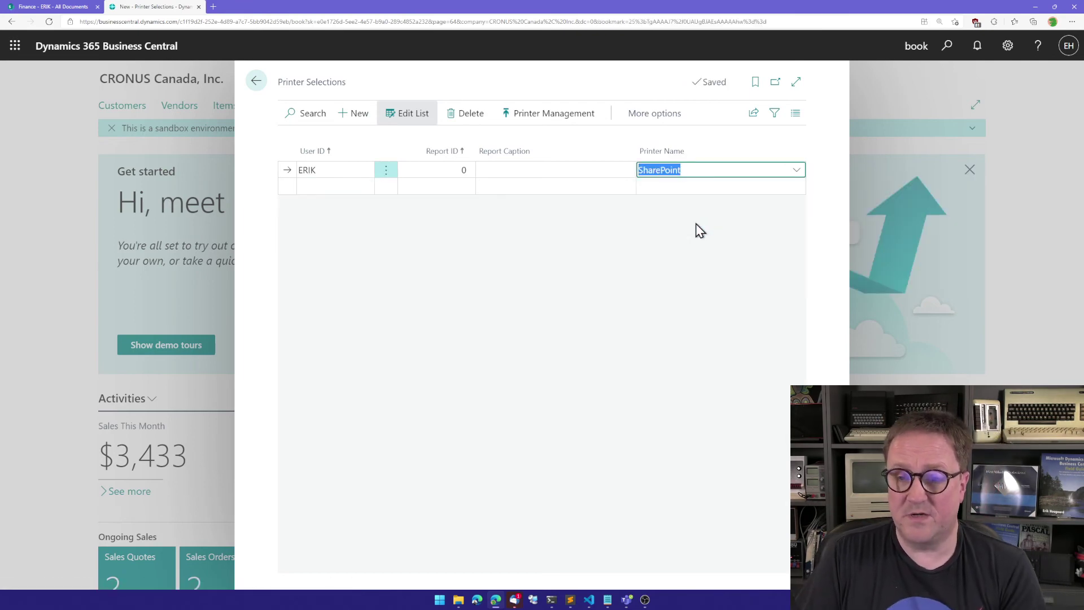
key(Escape)
Step: Reopen Customer - Top 10 List to confirm SharePoint is preselected as printer, then close it
key(alt+q)
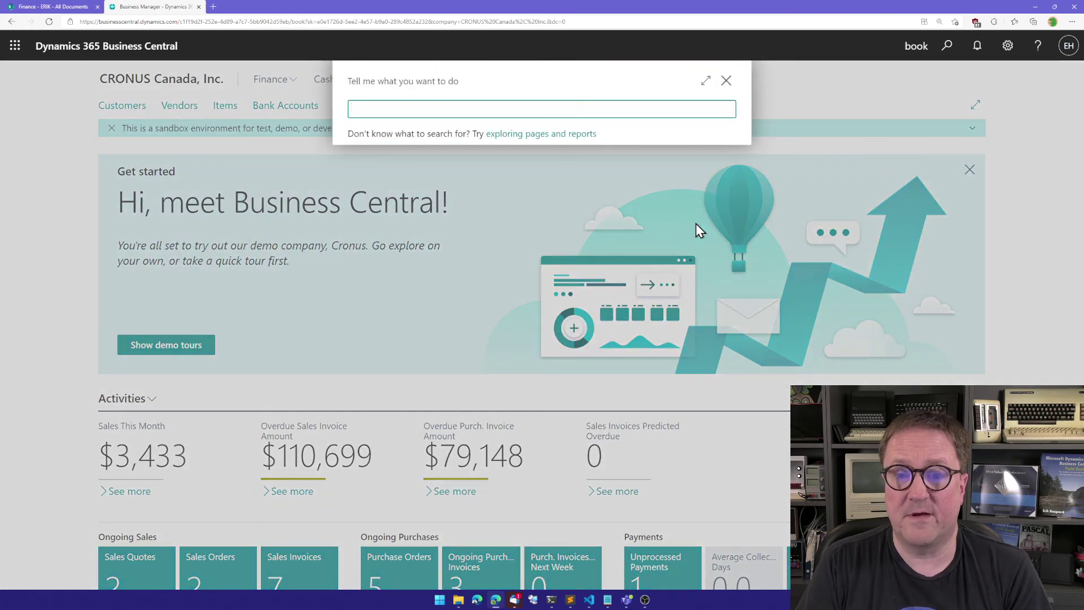
text(customer top)
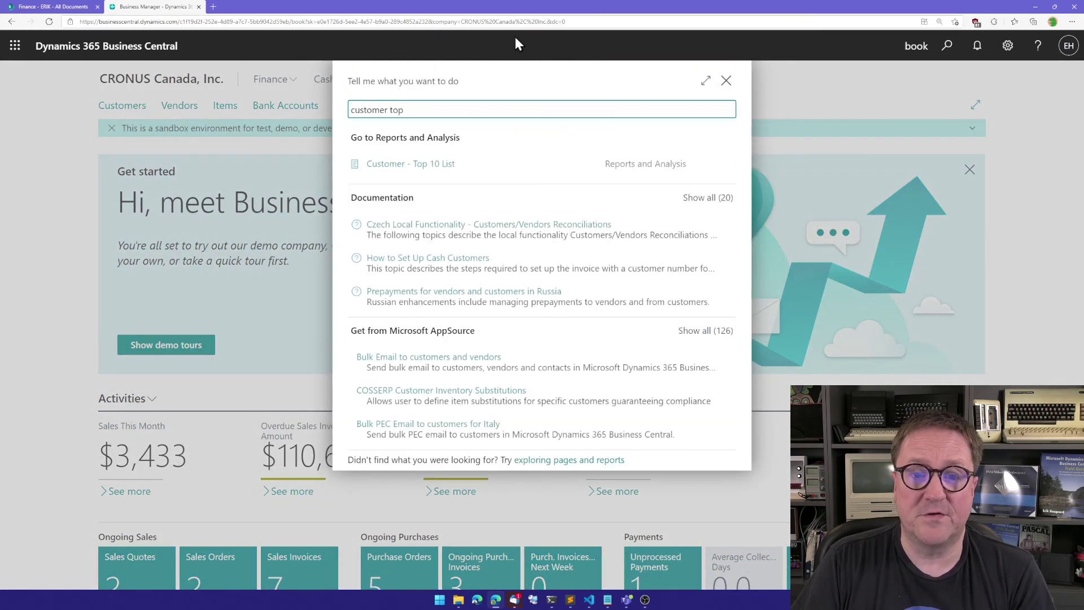
click(406, 164)
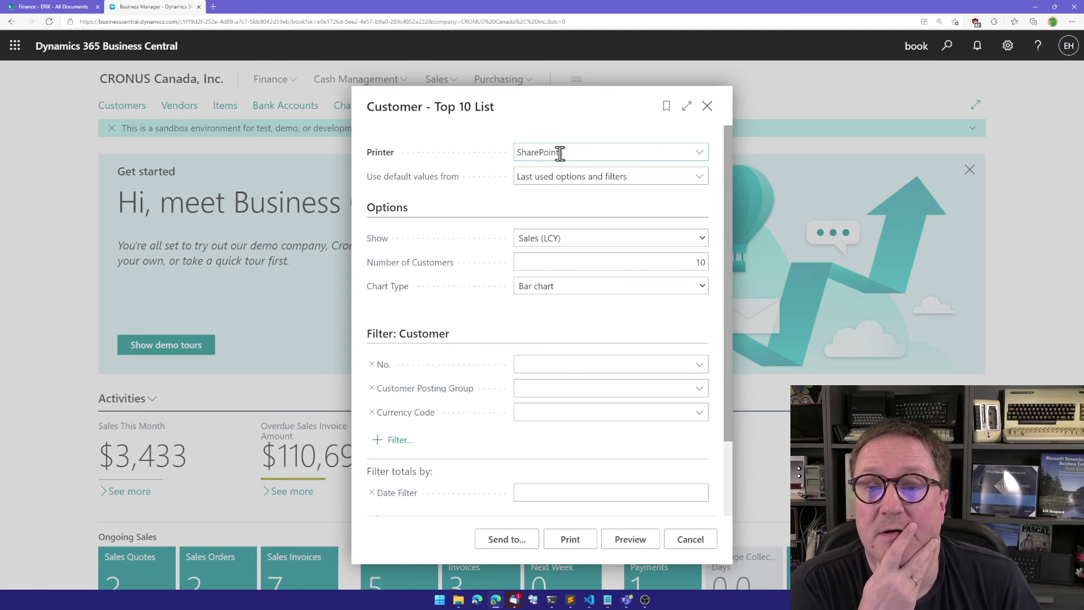
key(Escape)
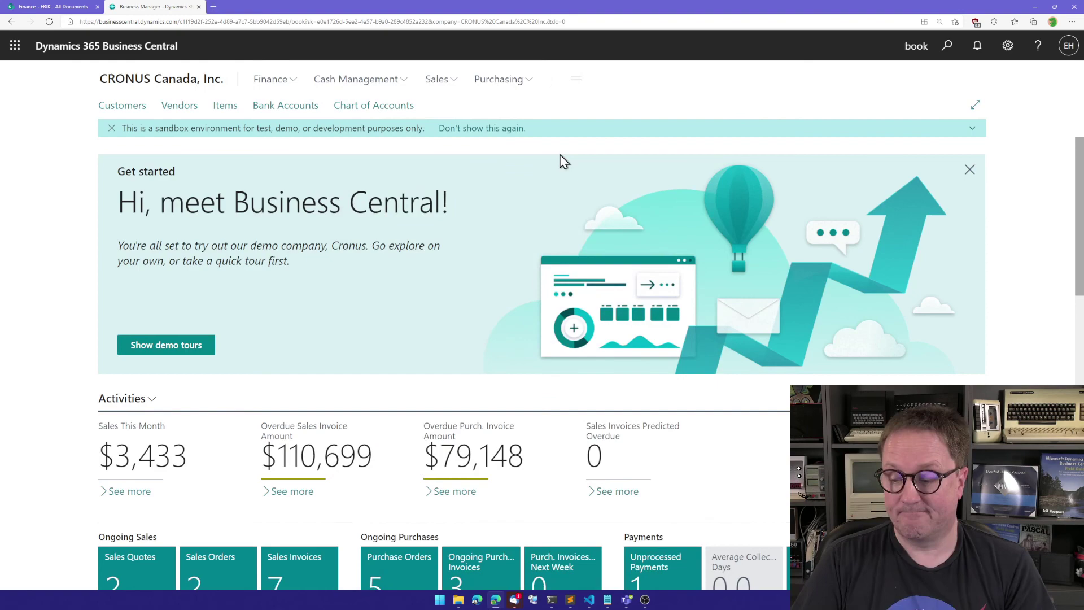